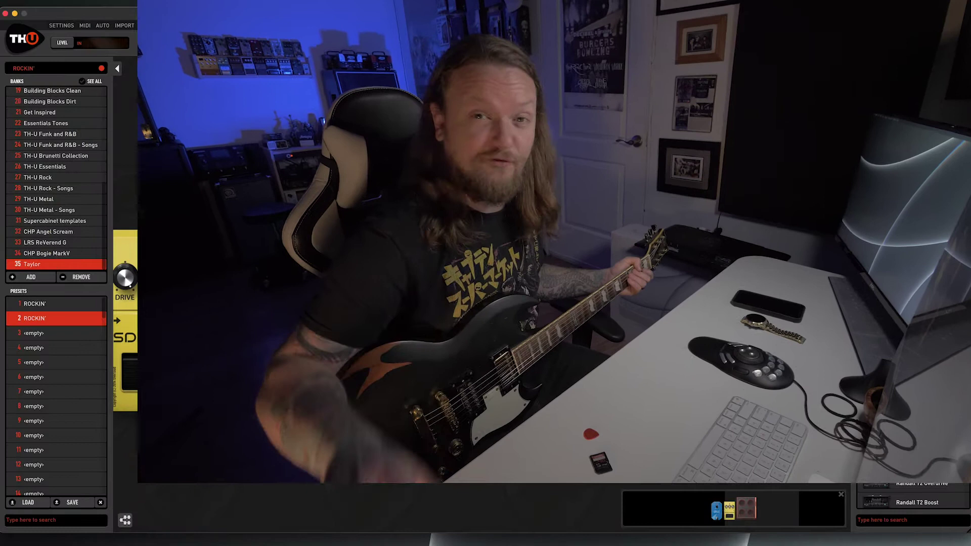
double_click(320, 303)
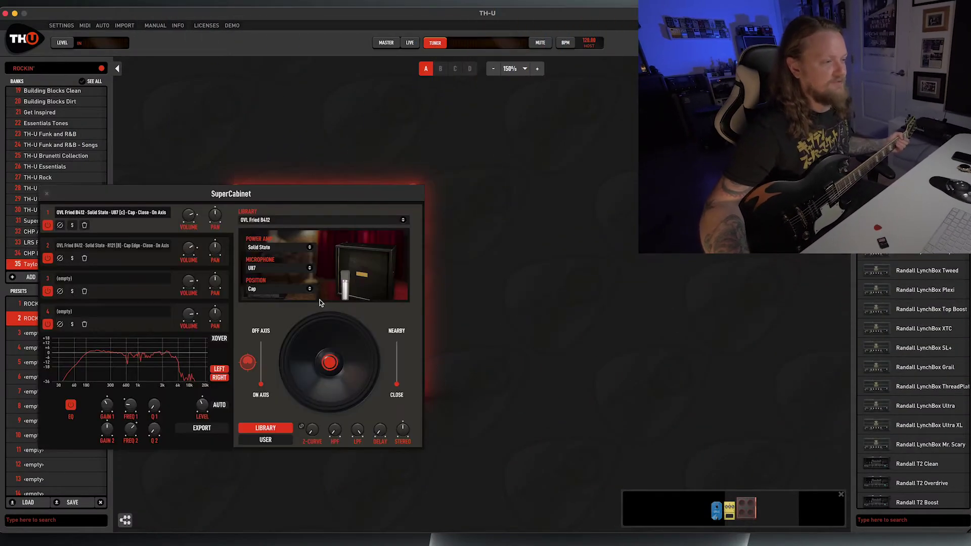
drag(306, 191, 448, 187)
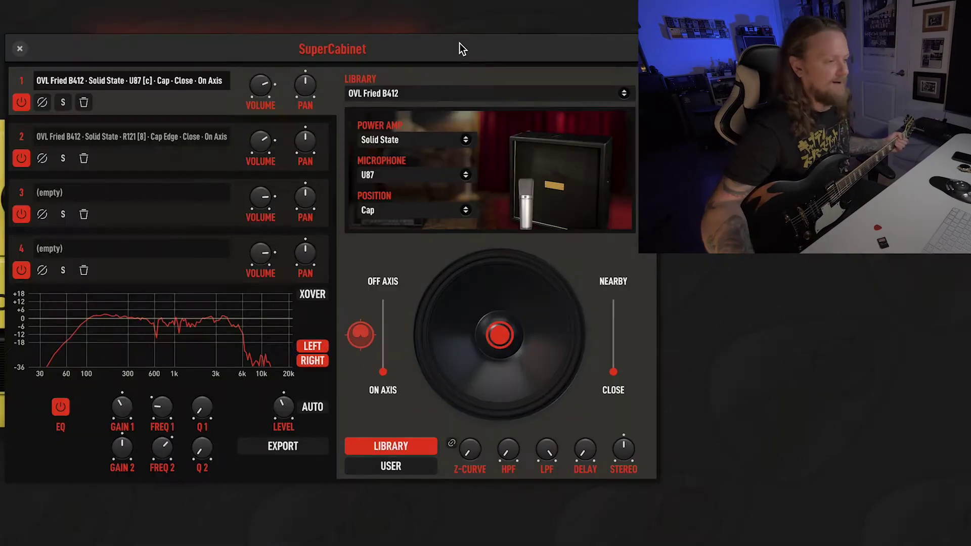
click(162, 163)
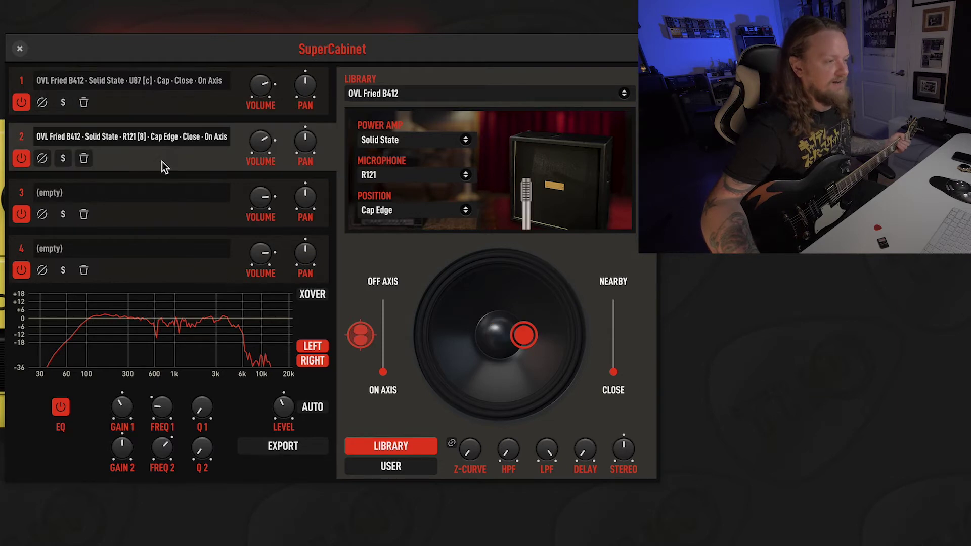
click(194, 101)
click(178, 156)
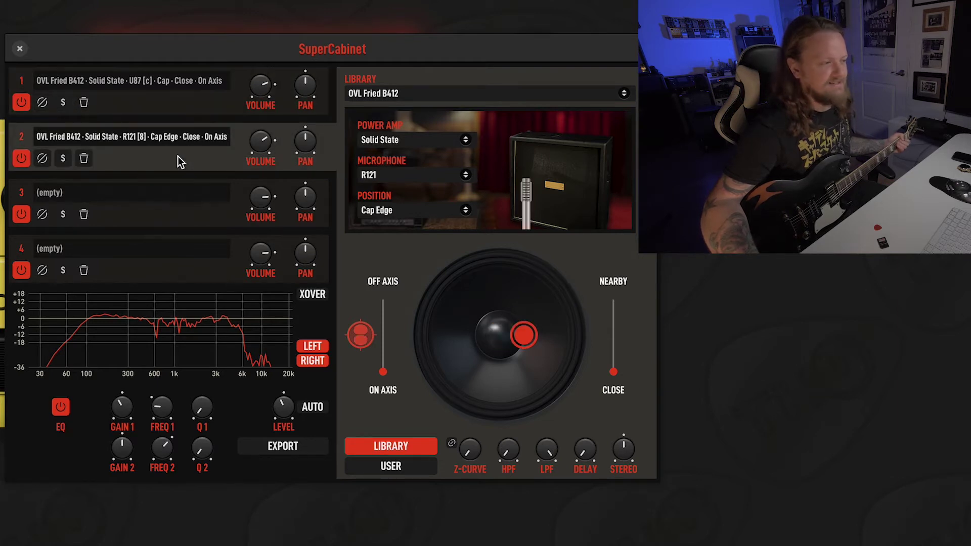
click(193, 108)
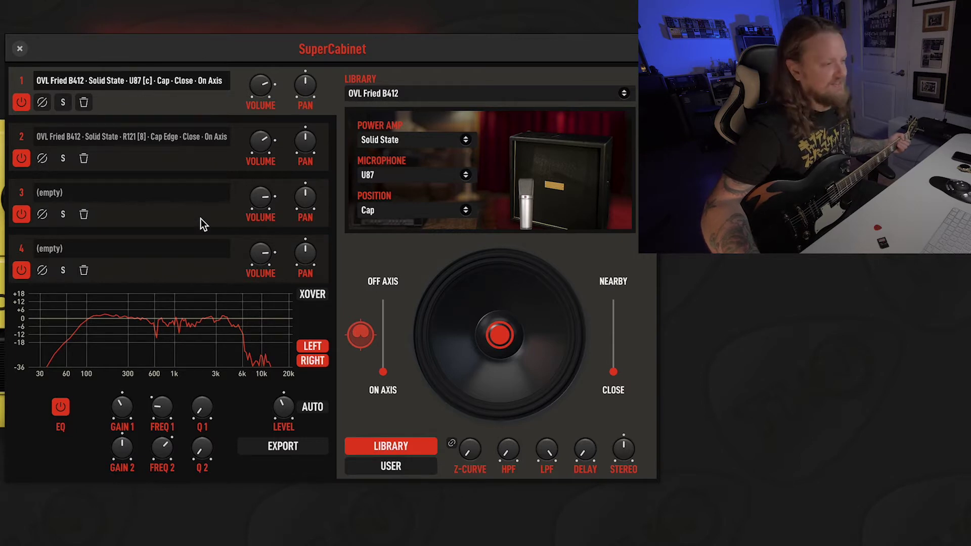
click(197, 154)
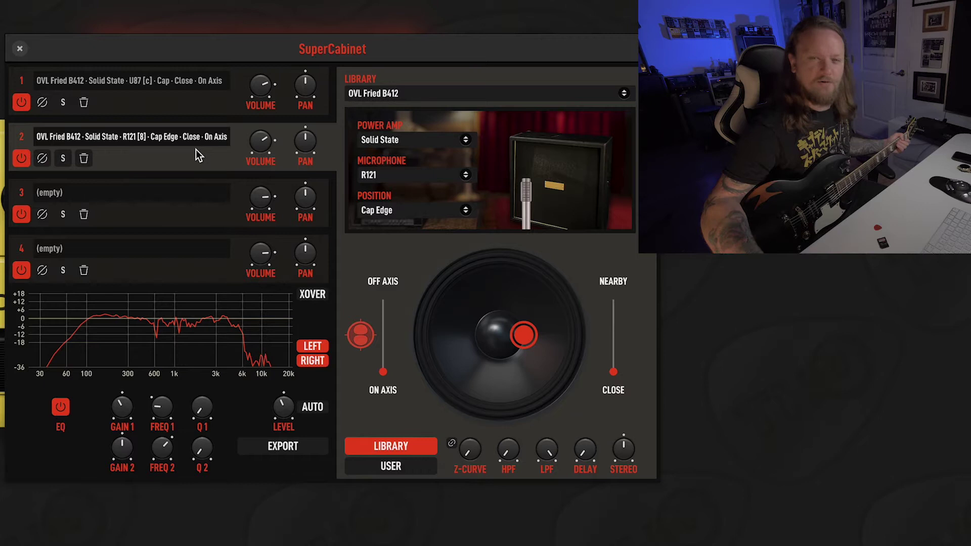
click(208, 113)
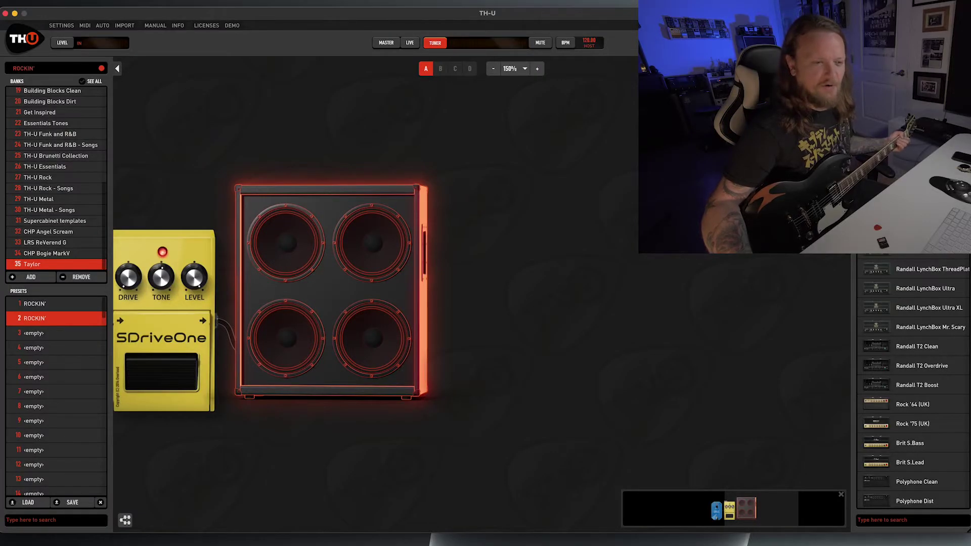
Step: Select the Randall LynchBox model in the right-hand amp browser
click(931, 257)
Step: Drag the Randall LynchBox amp into the chain between the SDriveOne pedal and the cabinet
drag(933, 256, 232, 328)
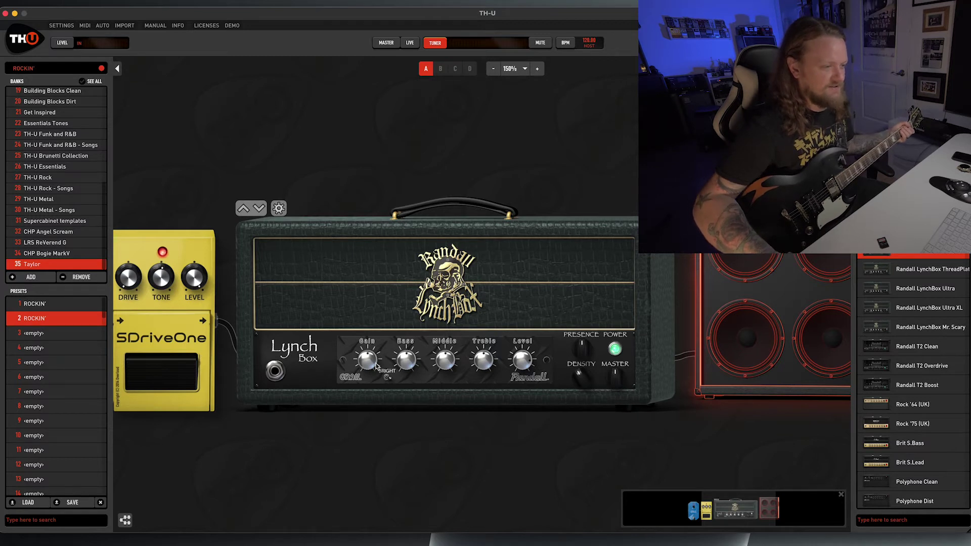
Step: Turn the LynchBox Bass, Middle and Treble knobs, leaving Treble near 5.09
click(414, 368)
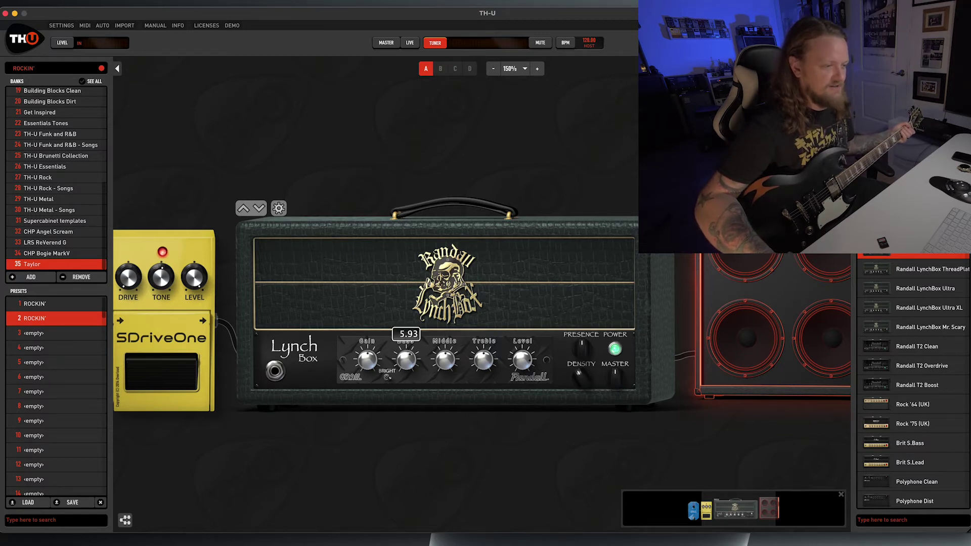
drag(406, 360, 505, 367)
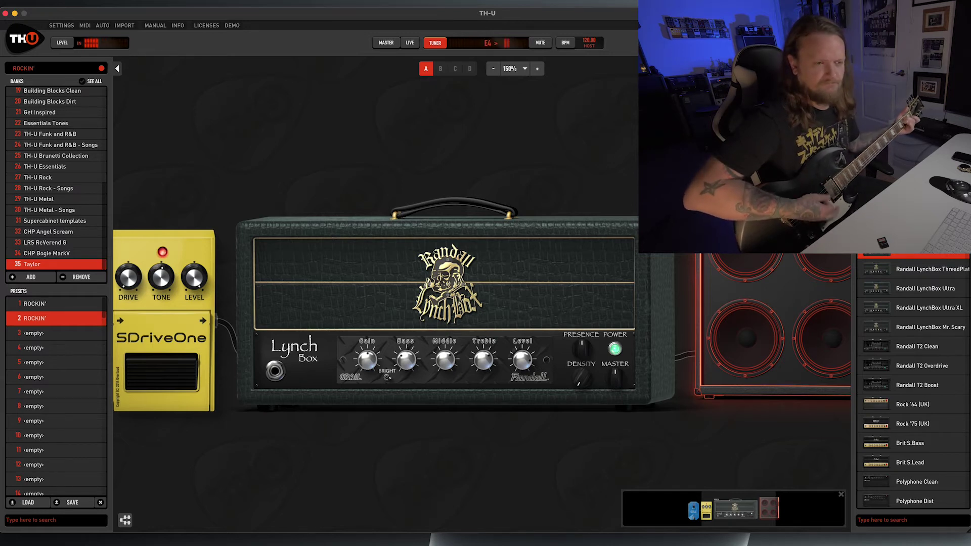
Step: Lower the LynchBox Density knob from 10 to about 6.9
mouse_move(584, 362)
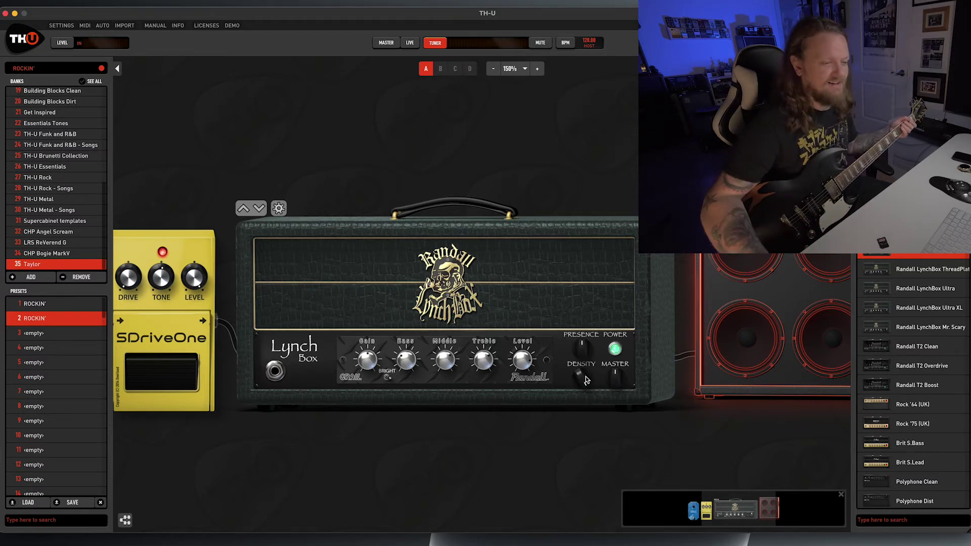
click(579, 376)
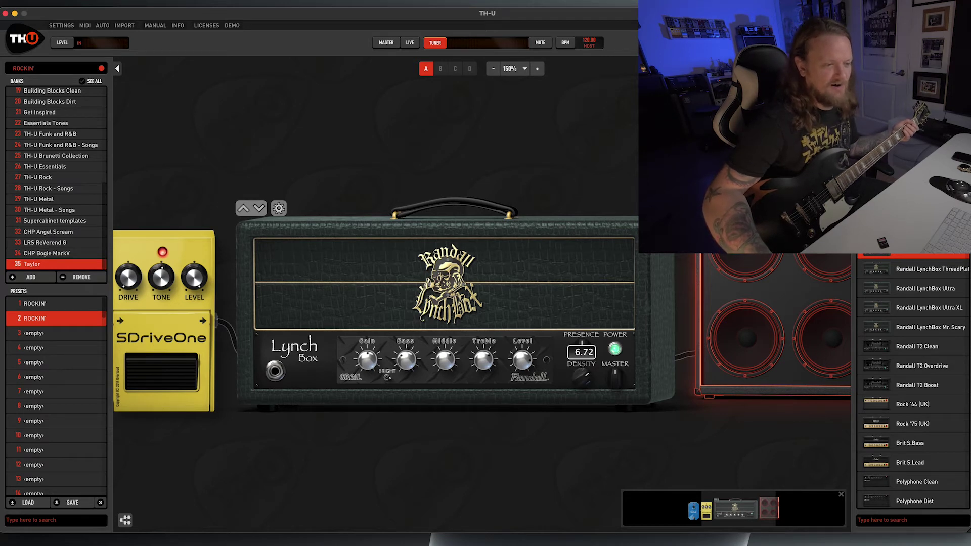
drag(582, 376, 581, 374)
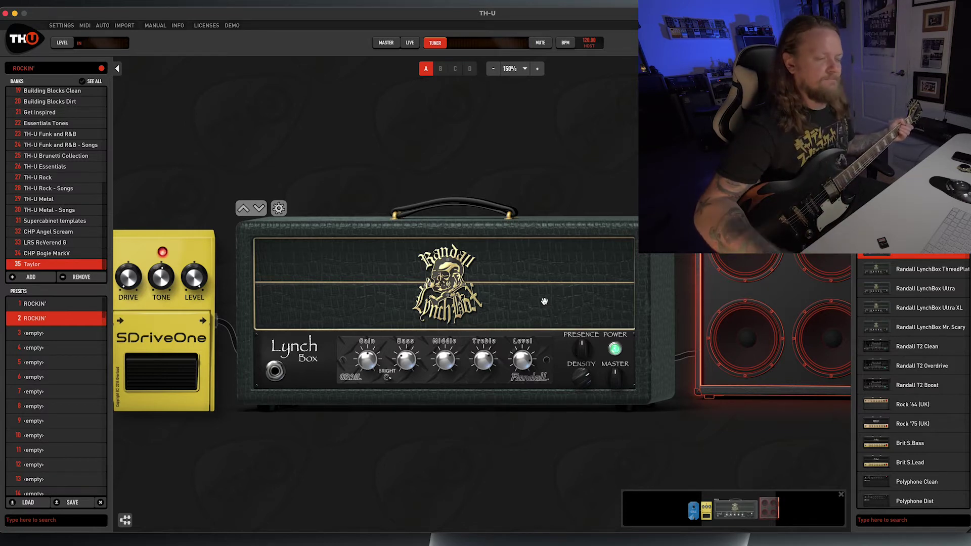
Step: Replace the LynchBox with the Slo 88 (US) Lead amp from the amp list
scroll(915, 379, down, 10)
click(921, 358)
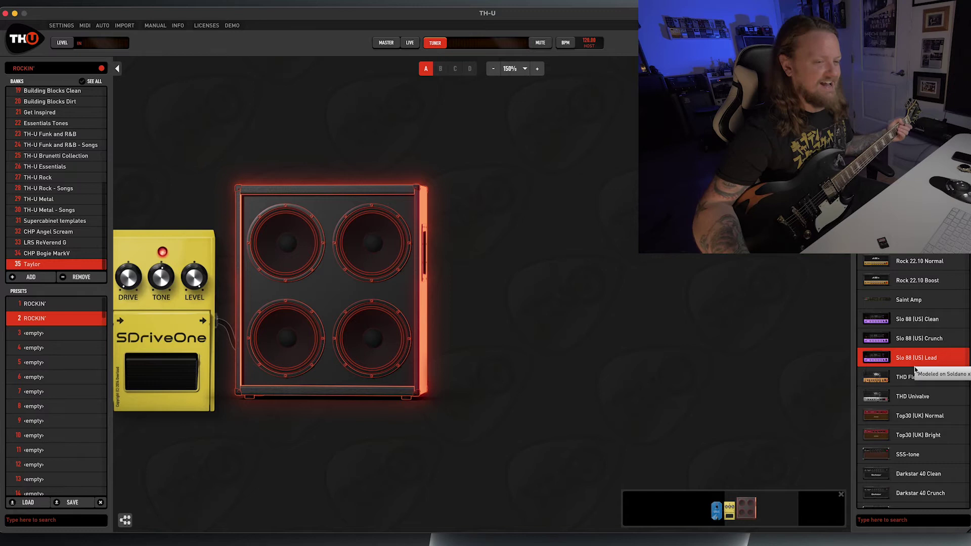
drag(914, 364, 556, 334)
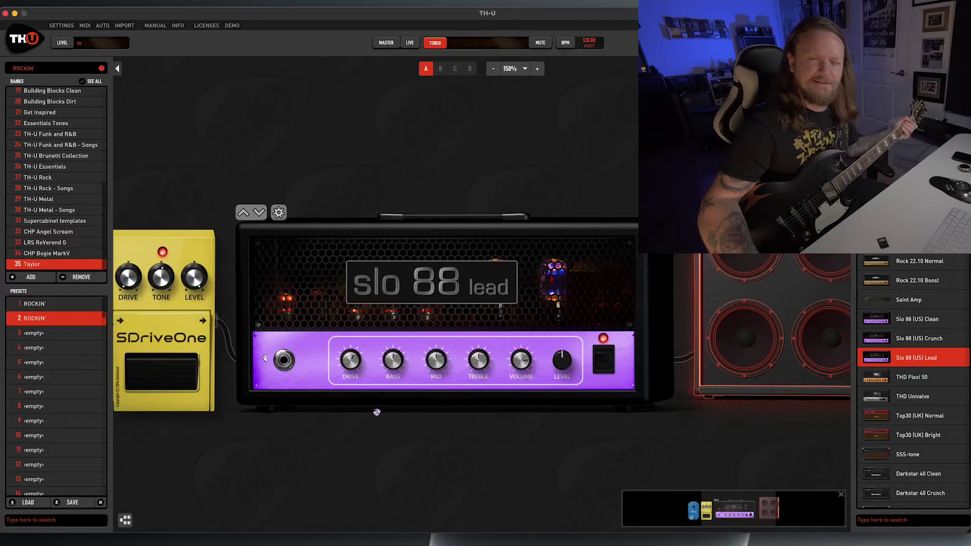
Step: Set the Slo 88 bass, mid, treble and volume, with output level at -0.9 dB
click(398, 365)
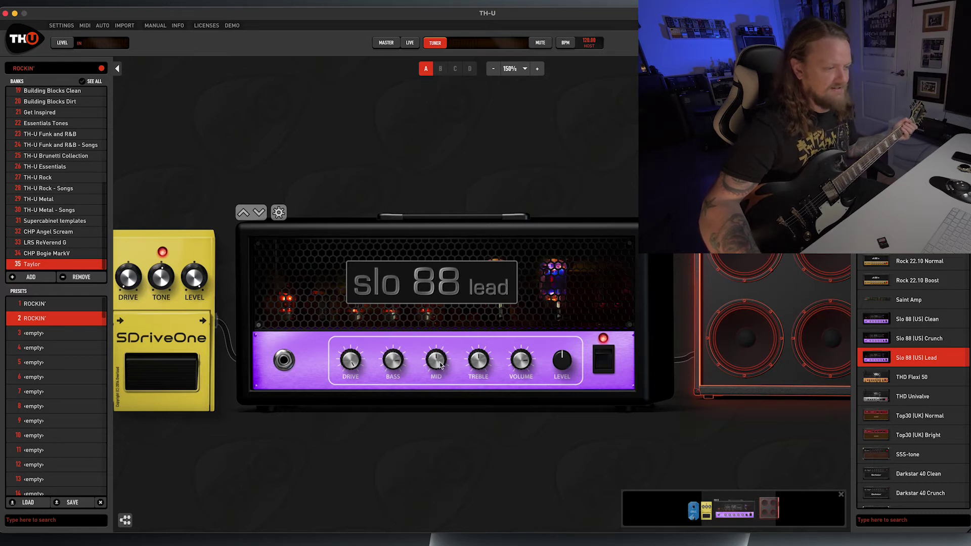
drag(438, 361, 438, 357)
click(480, 364)
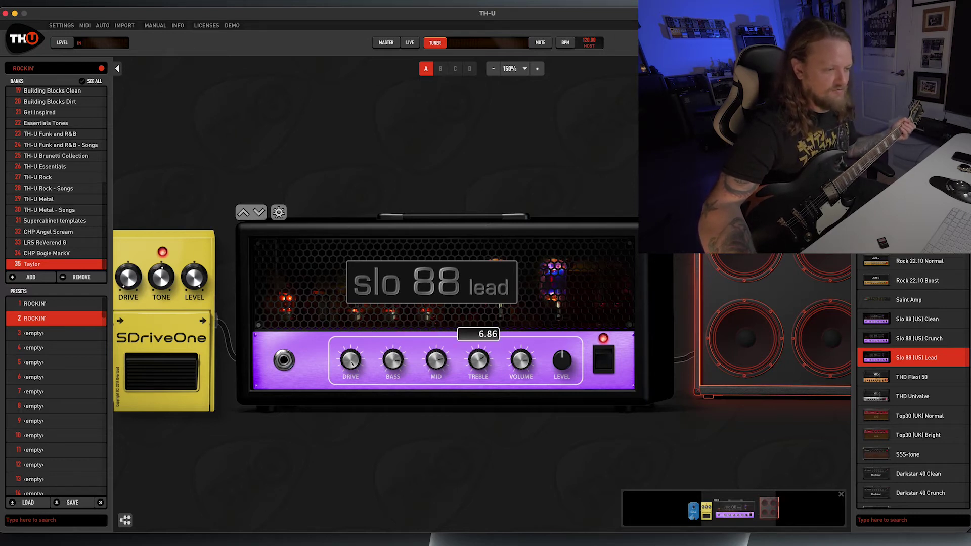
drag(521, 360, 564, 360)
click(561, 360)
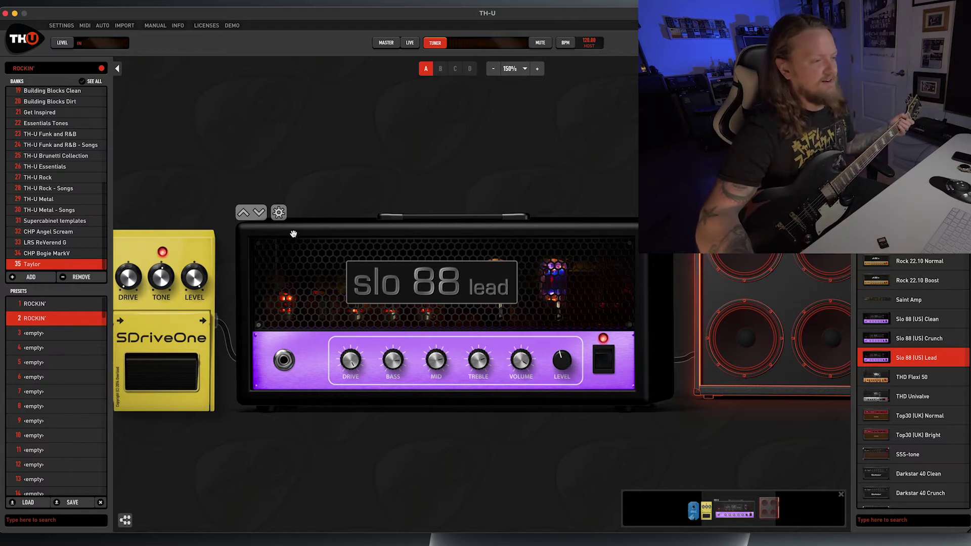
click(279, 213)
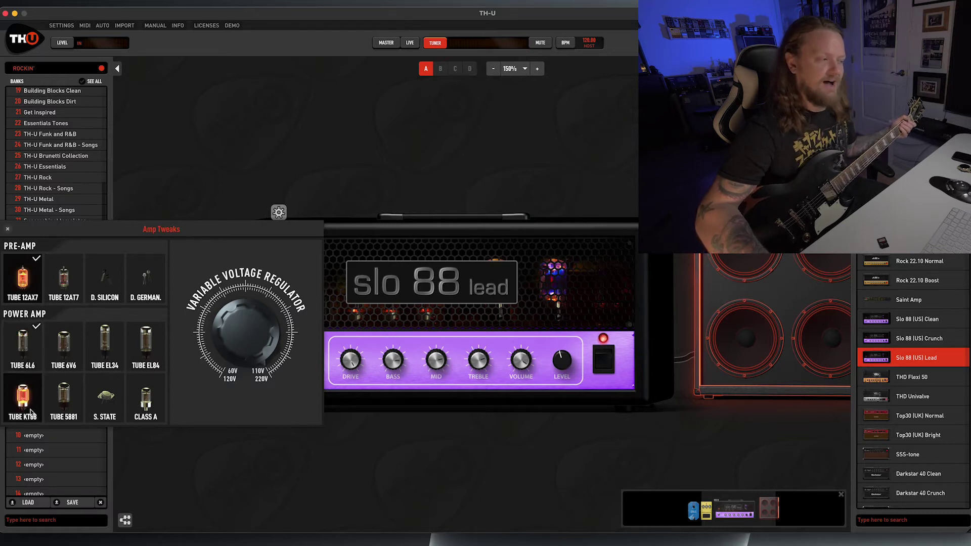
click(8, 230)
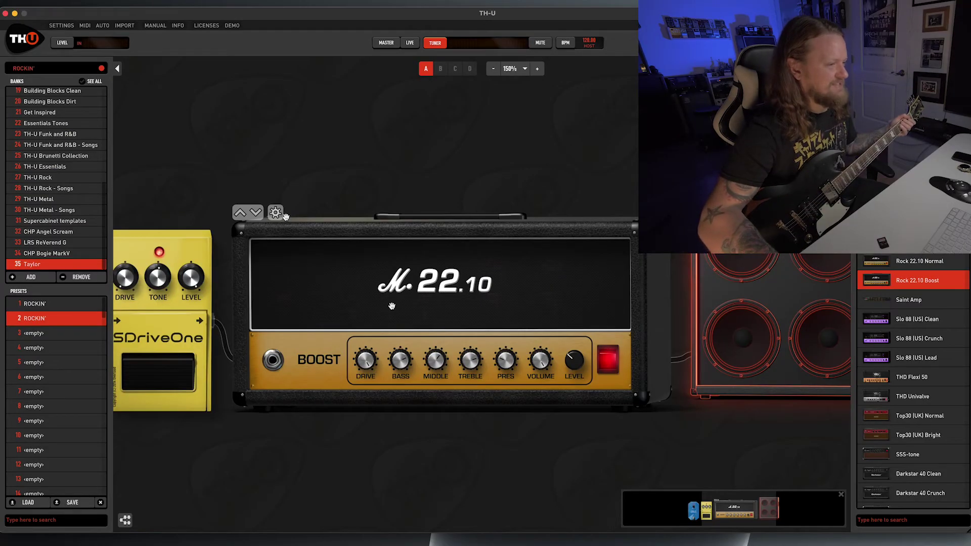
Step: Open and close the Rock 22.10 Boost's Amp Tweaks, then adjust its presence knob
click(275, 213)
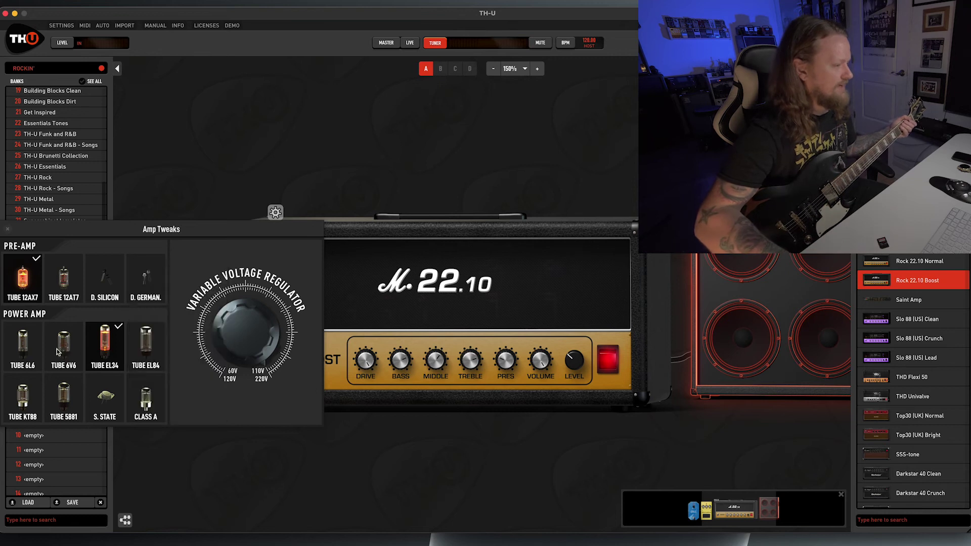
mouse_move(40, 349)
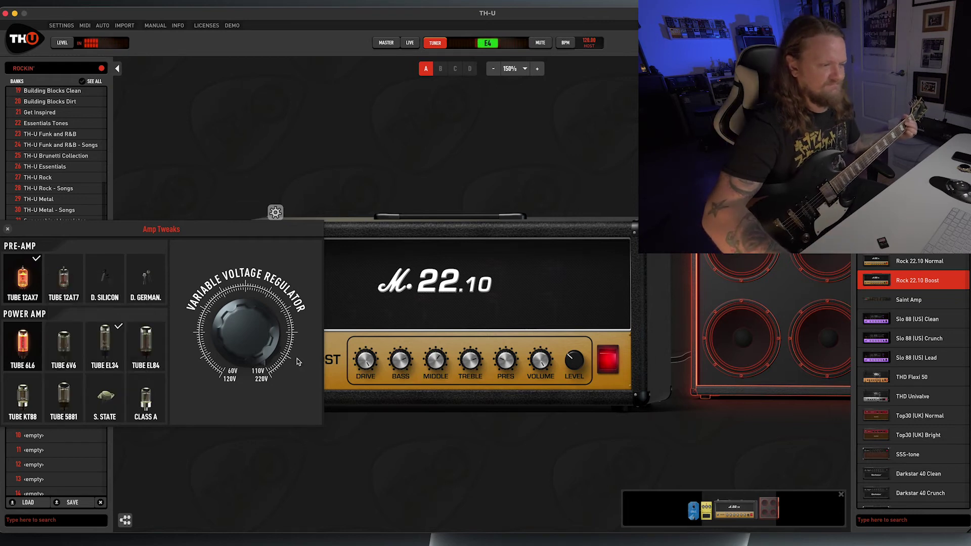
click(386, 355)
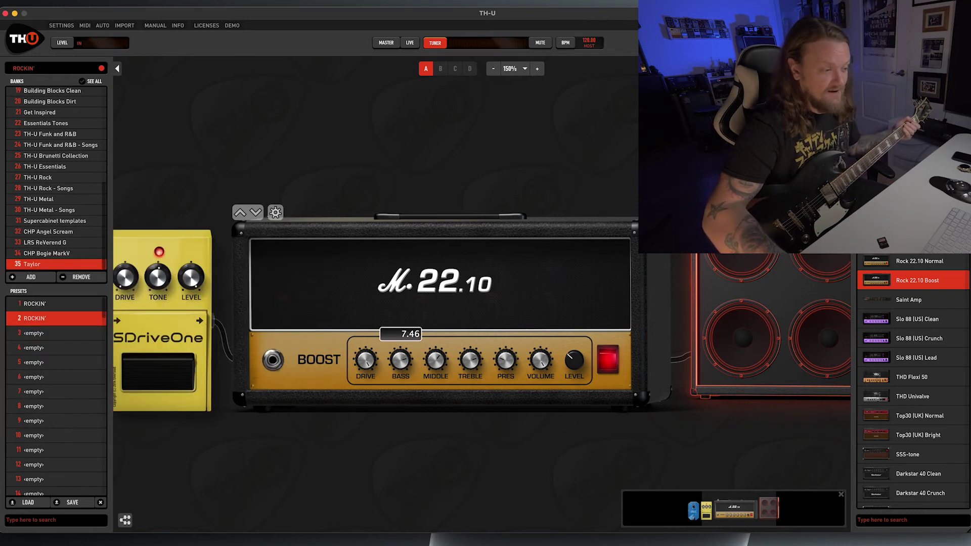
click(505, 360)
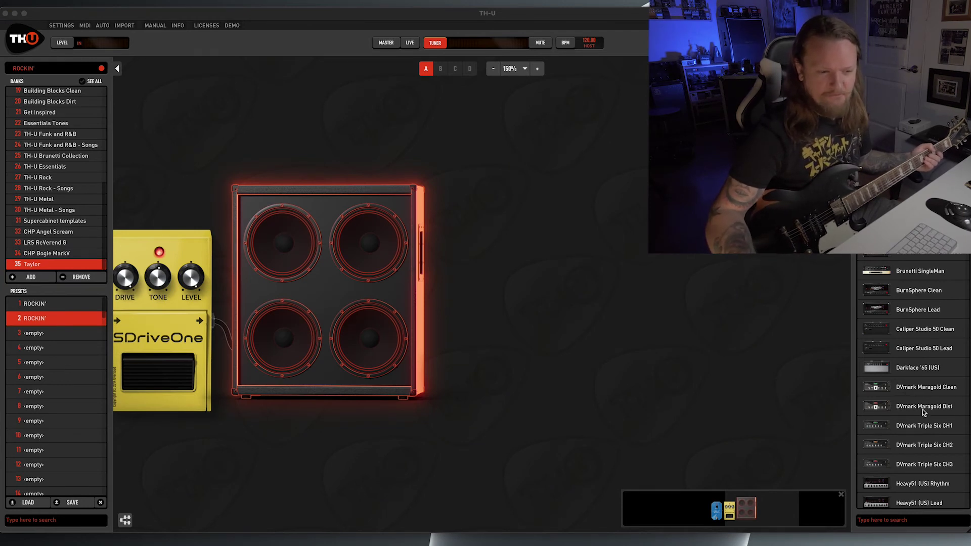
Step: Drag the DVmark Maragold Dist amp into the chain before the cabinet
drag(922, 409, 229, 343)
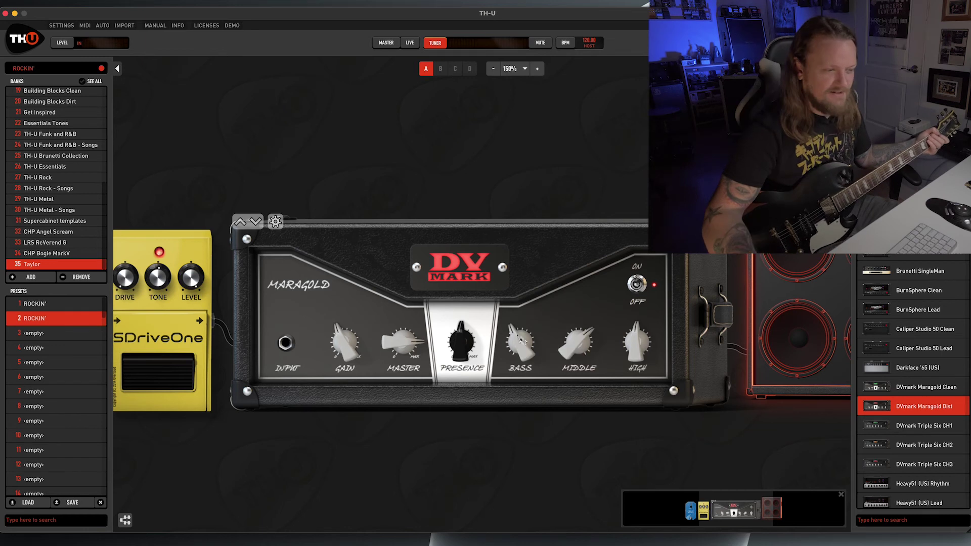
Step: Adjust the Maragold middle, set presence to 8.48, then delete the amp
drag(590, 345, 645, 349)
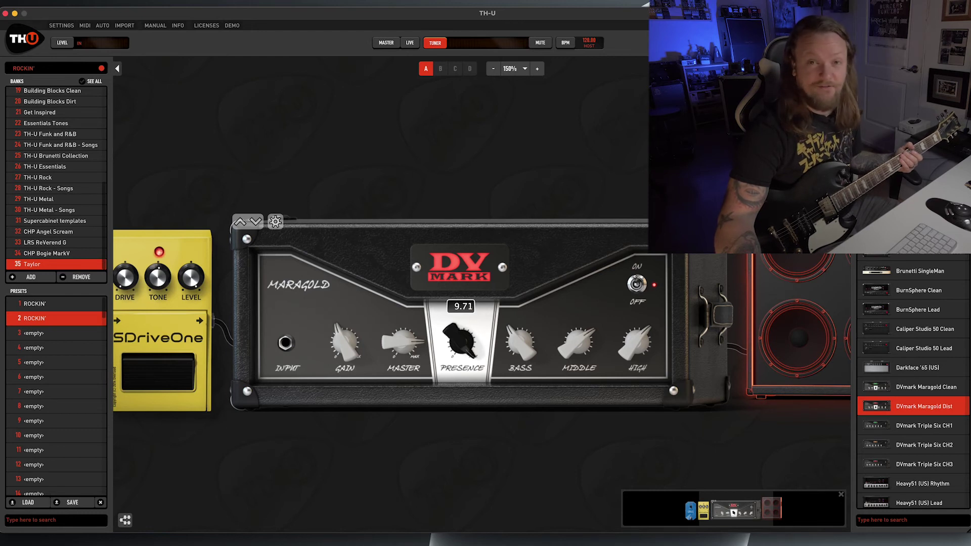
drag(460, 341, 454, 339)
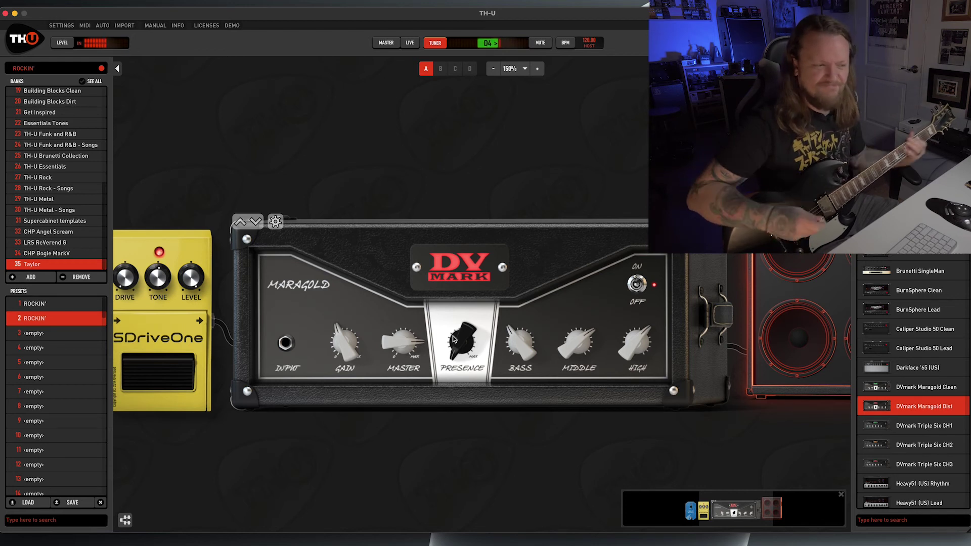
drag(453, 339, 454, 347)
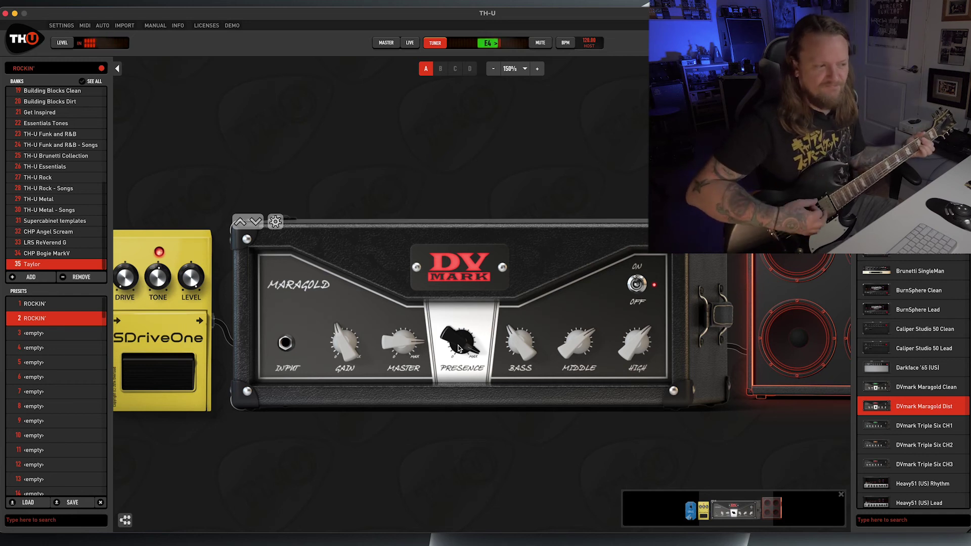
key(Delete)
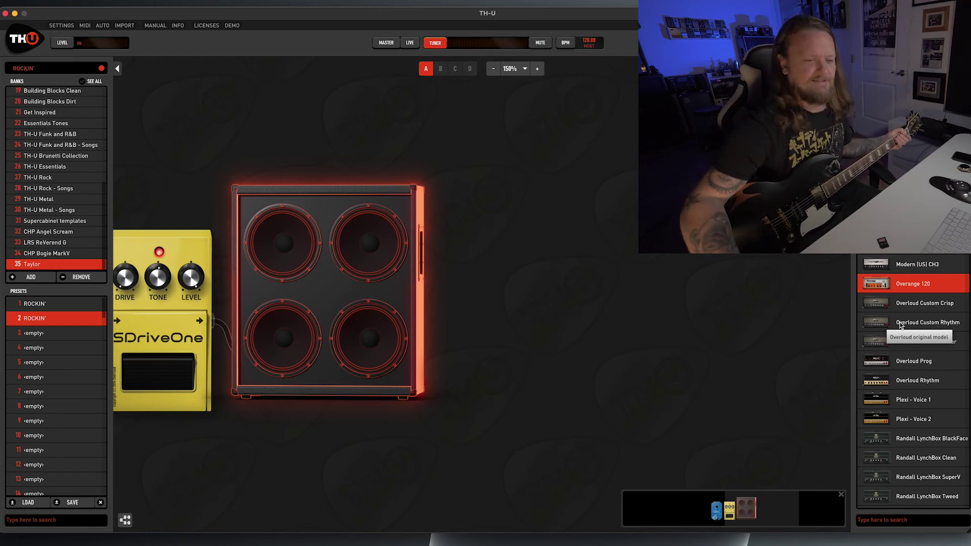
Step: Drag Plexi - Voice 2 from the amp list into the chain before the cabinet
scroll(917, 391, down, 1)
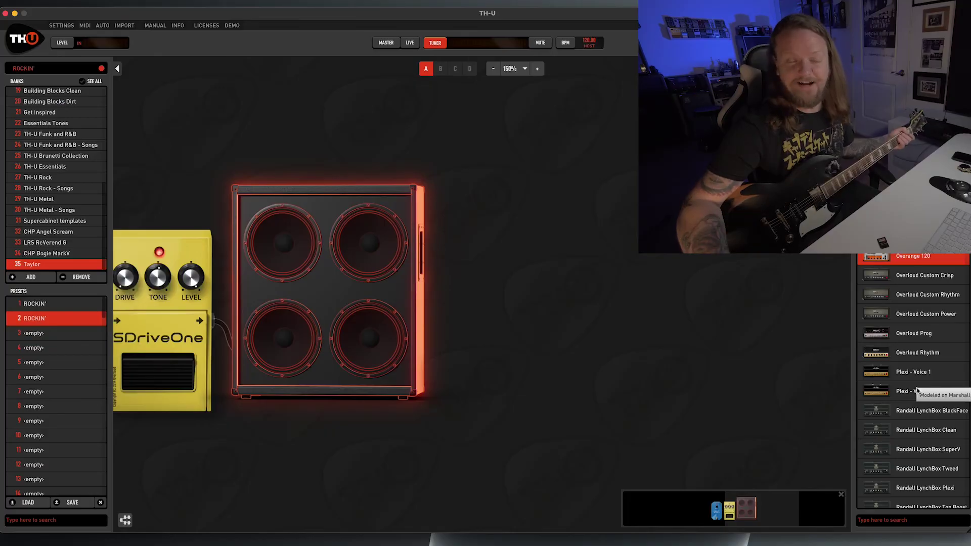
drag(907, 397, 227, 321)
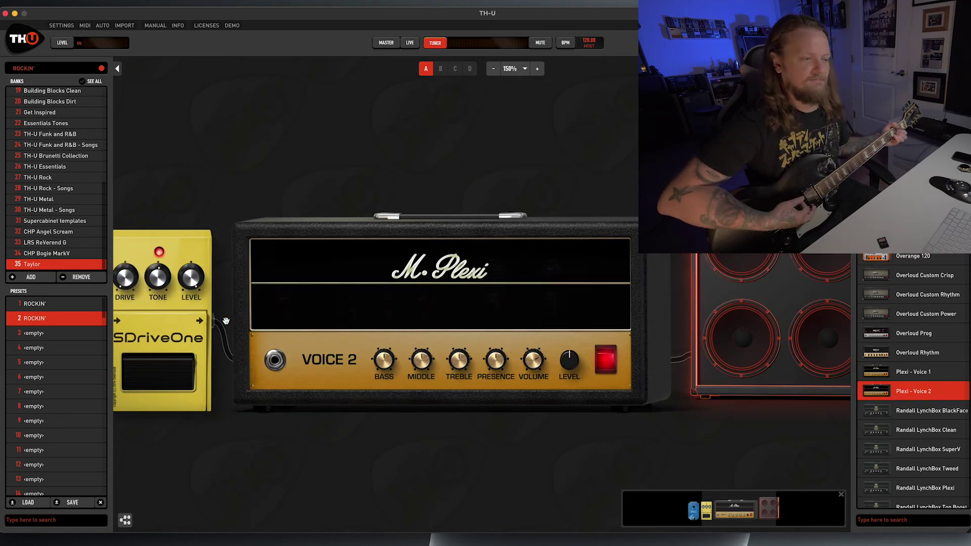